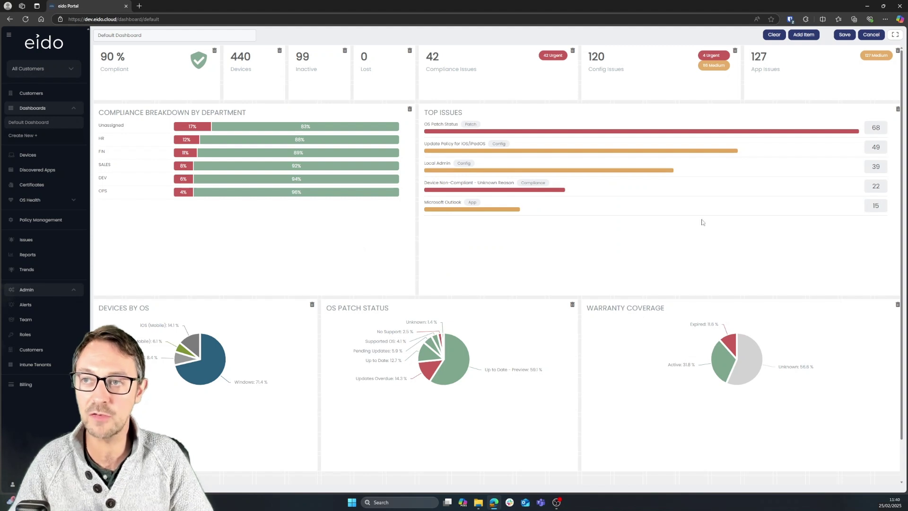
Leave dashboard editing without saving and open the device list for the Updates Overdue slice of the OS Patch Status chart.
click(865, 38)
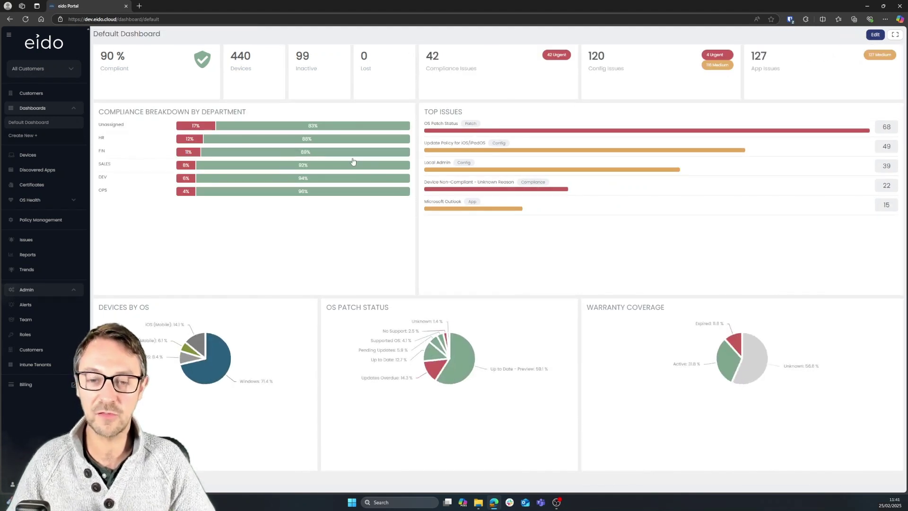
mouse_move(352, 160)
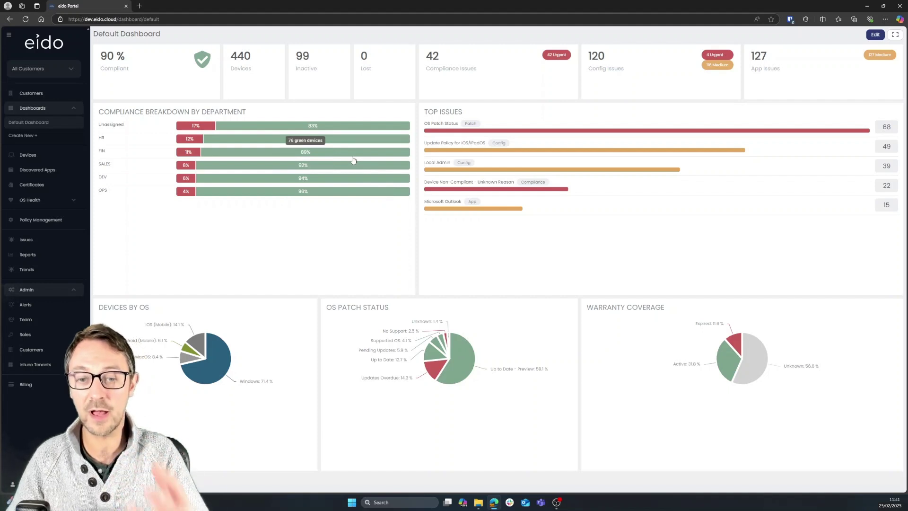
mouse_move(463, 369)
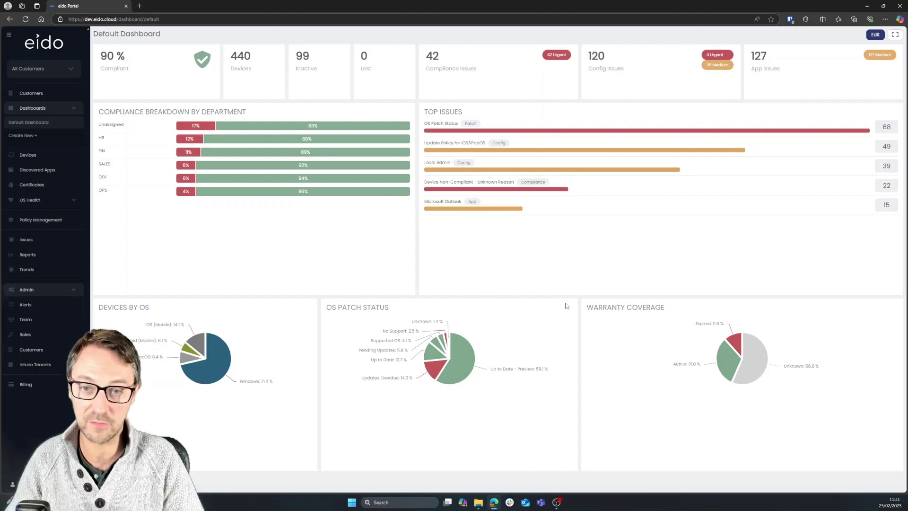
mouse_move(438, 375)
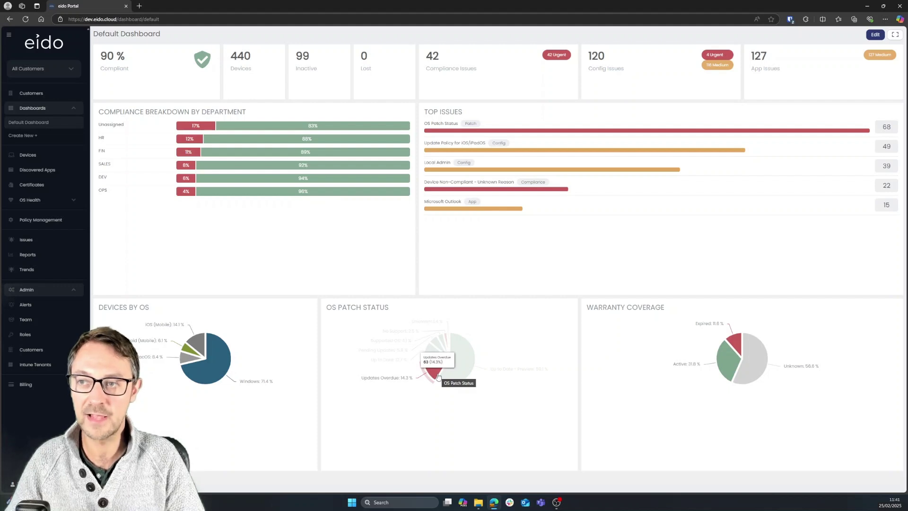
click(437, 375)
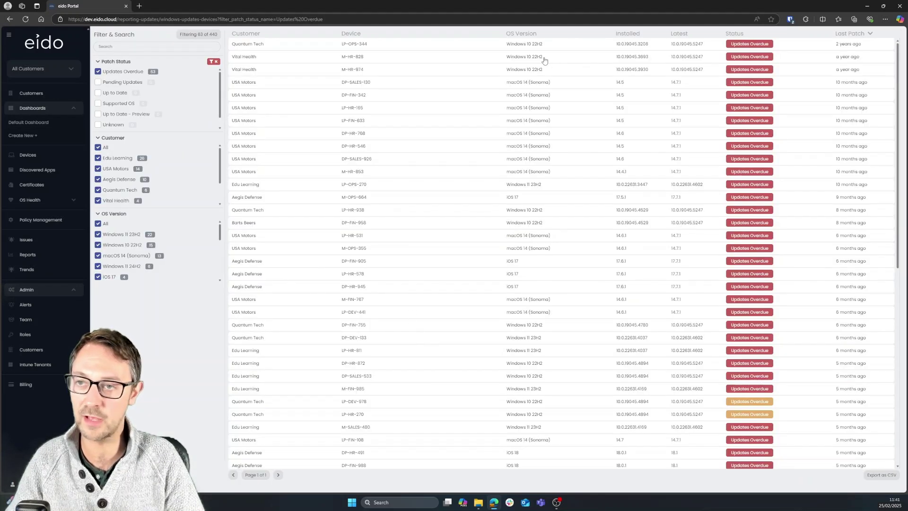
Open device M-HR-828 and review its patches, compliance, config policies, managed apps and full app list.
click(545, 61)
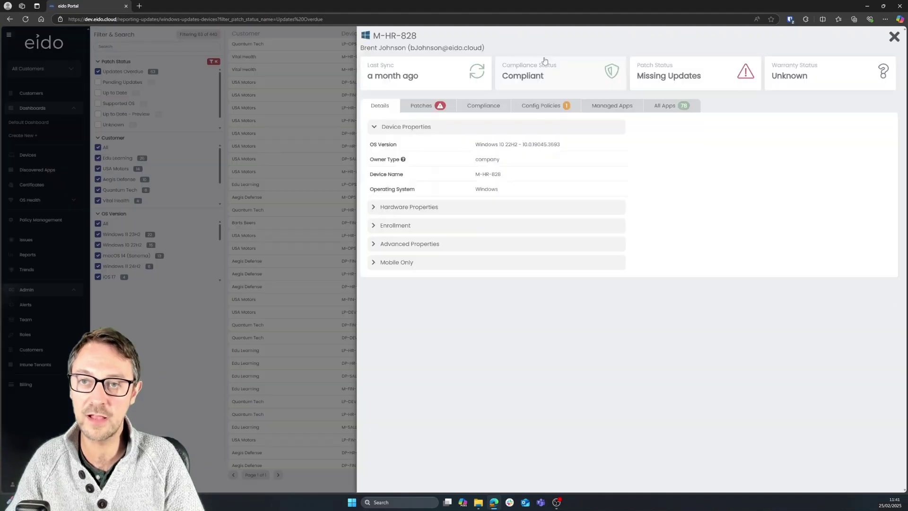
click(419, 107)
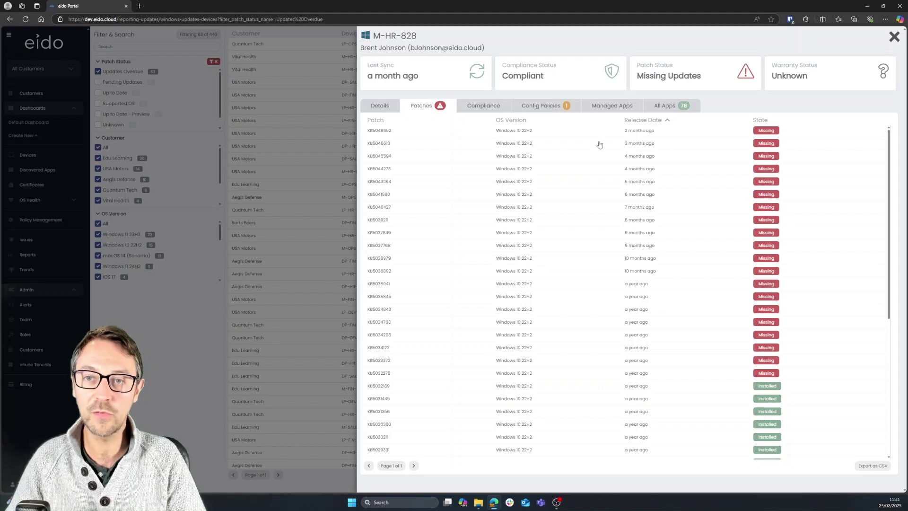
click(486, 105)
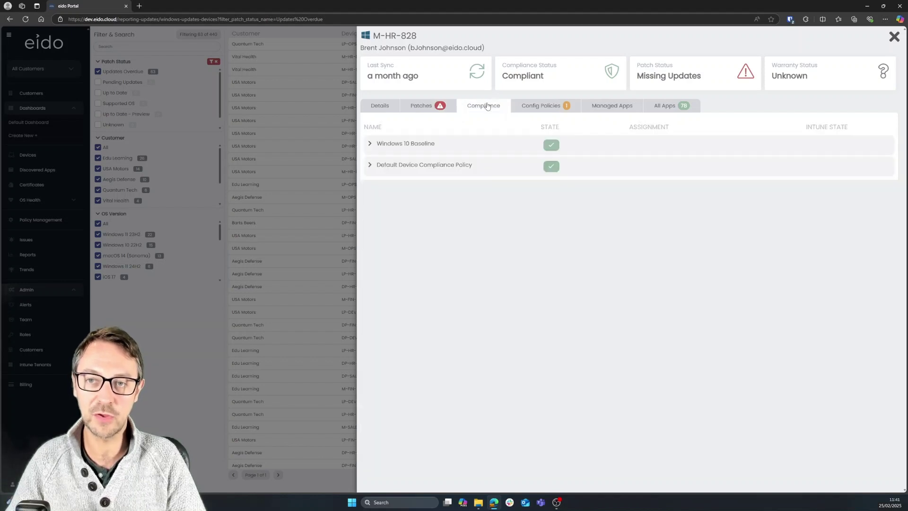
click(542, 106)
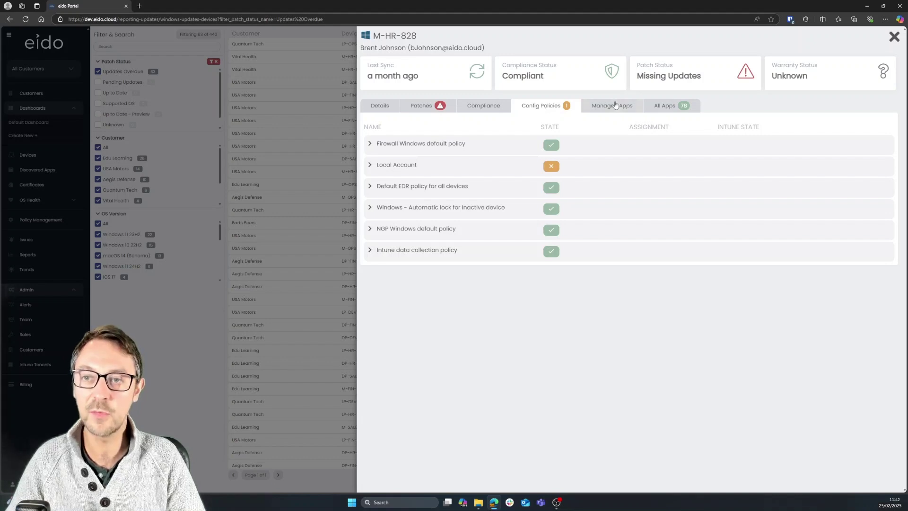
click(615, 106)
click(661, 107)
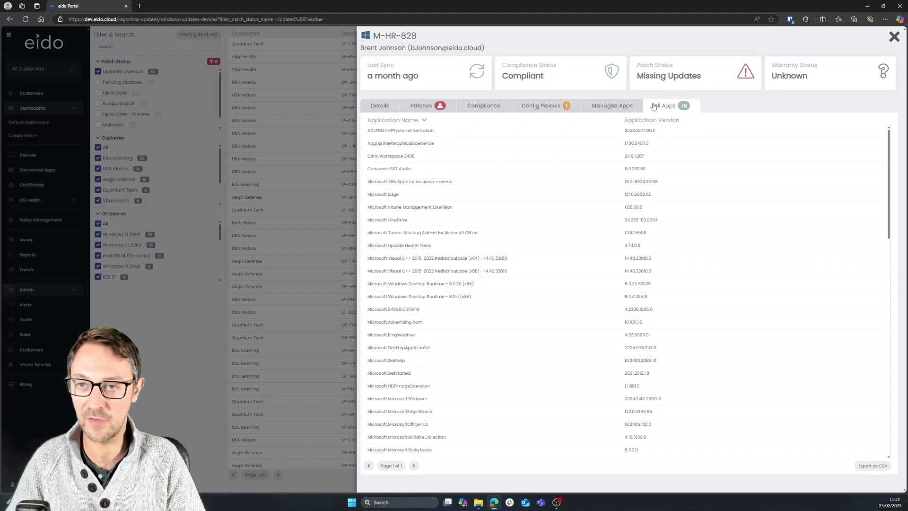
Expand the Local Account config policy of device M-HR-828 to check its assignment and state, and close the device details.
click(545, 107)
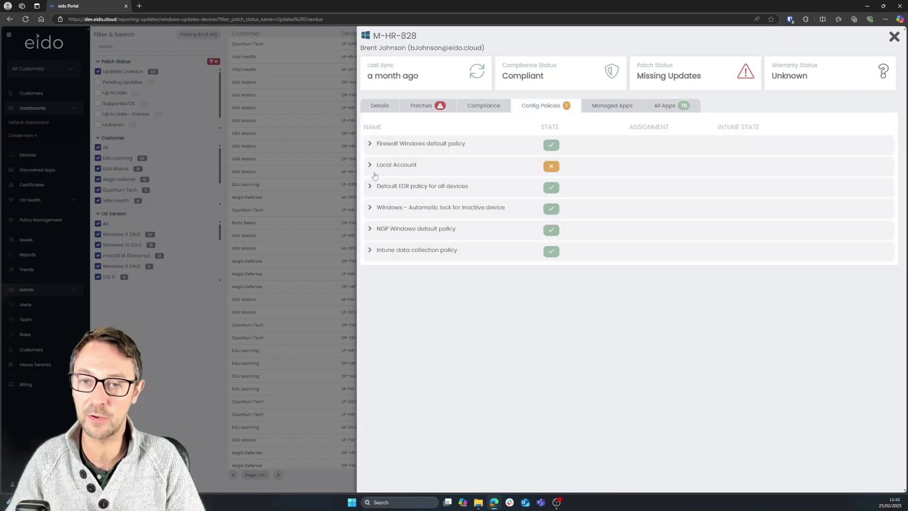
click(395, 168)
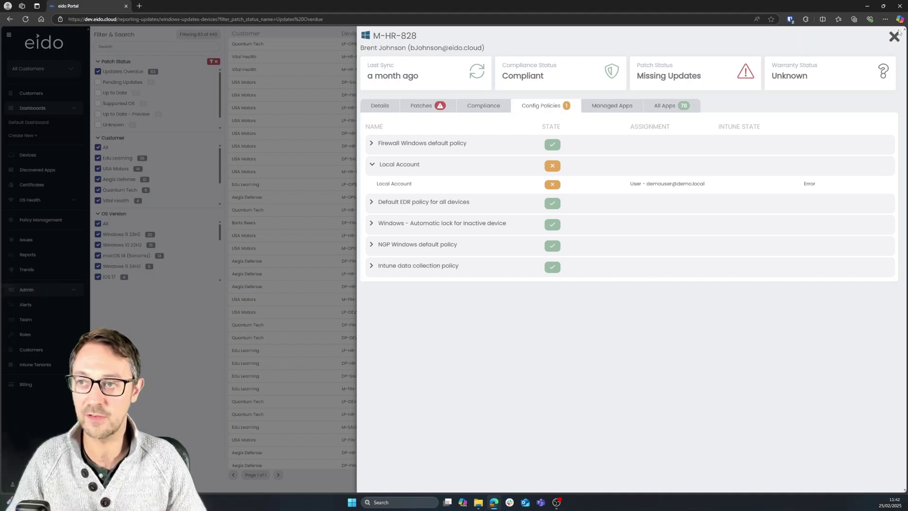
click(894, 37)
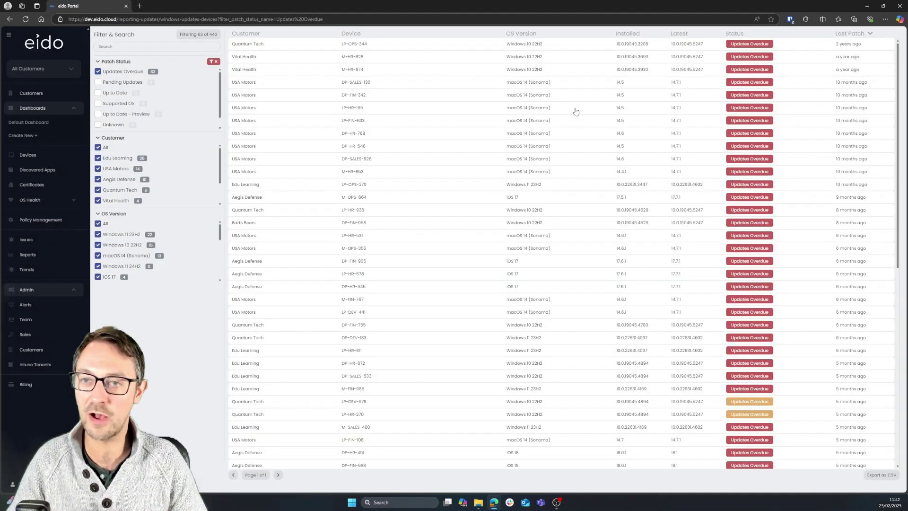
Review the Barts Beers Intune Tenant's thresholds for configuration profiles, managed apps, compliance policies and tenant settings, and close them without saving.
click(36, 364)
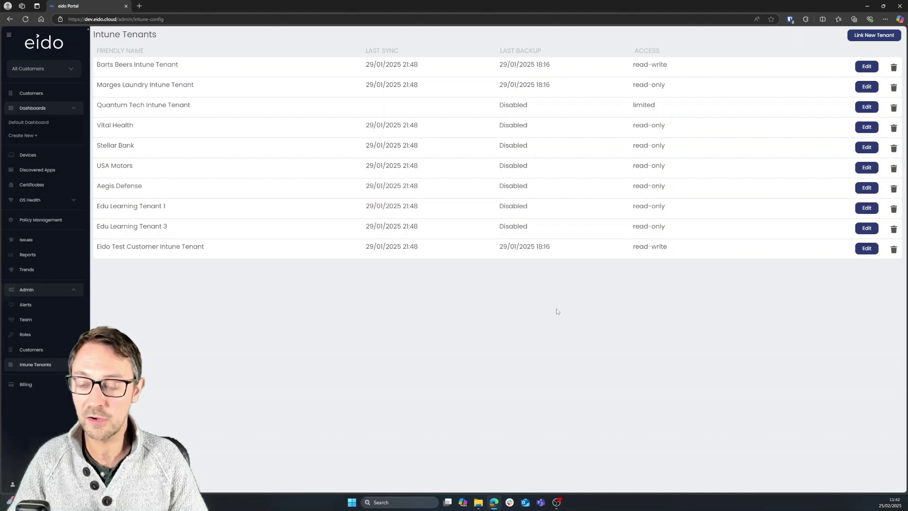
click(866, 66)
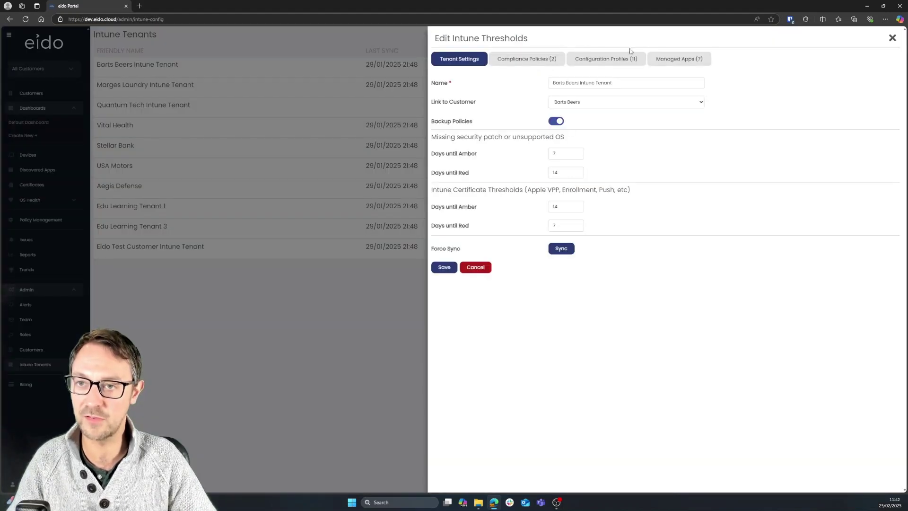
click(615, 59)
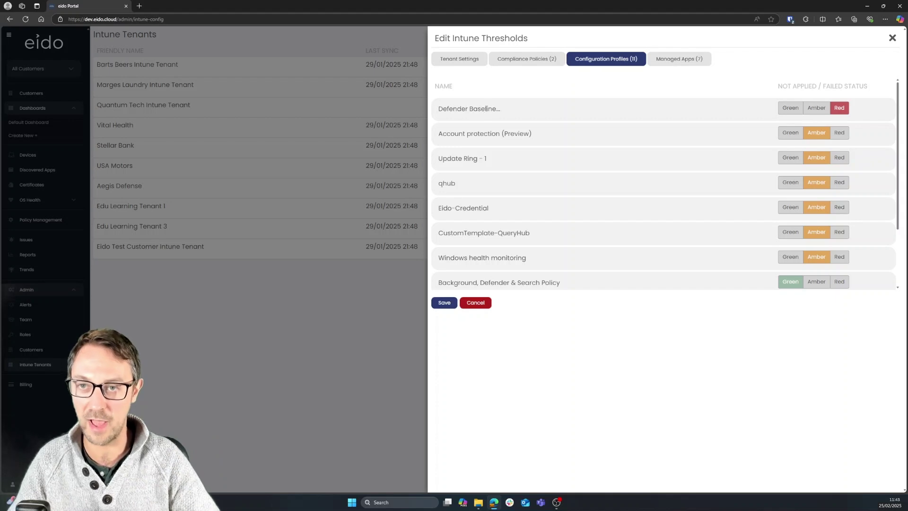
click(681, 62)
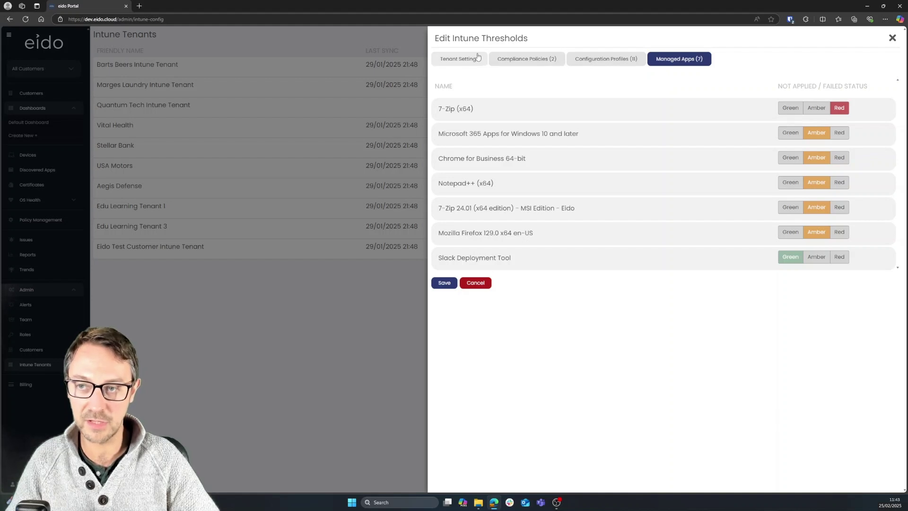
click(542, 58)
click(597, 61)
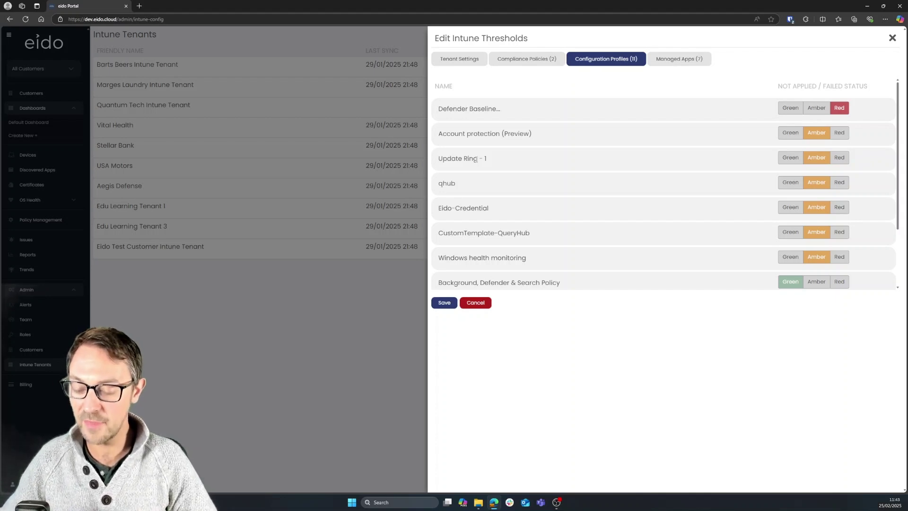
click(479, 58)
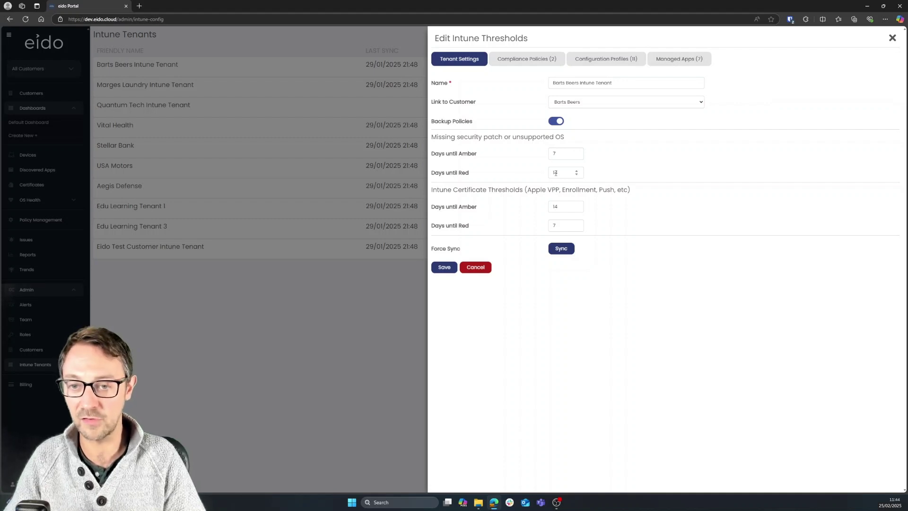
click(478, 272)
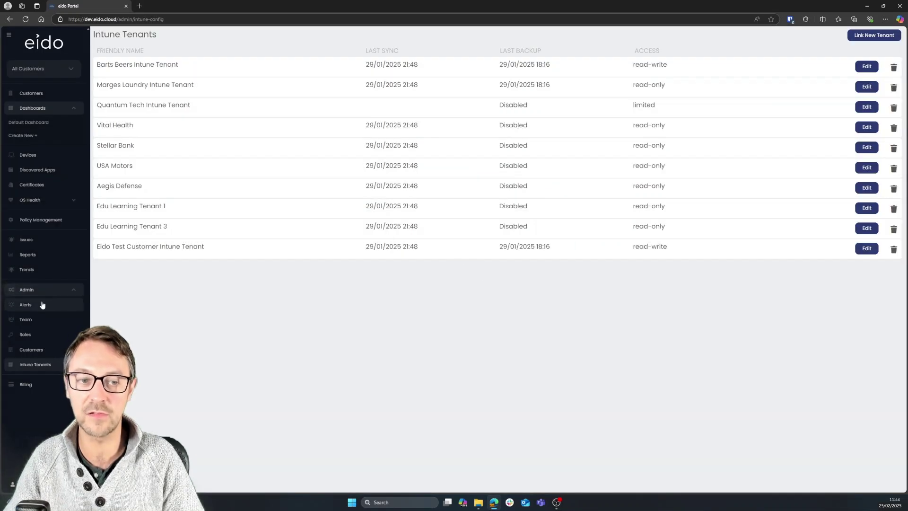
Run the Trends report for a period of 6 months and inspect the monthly OS Patch Health percentages.
click(43, 273)
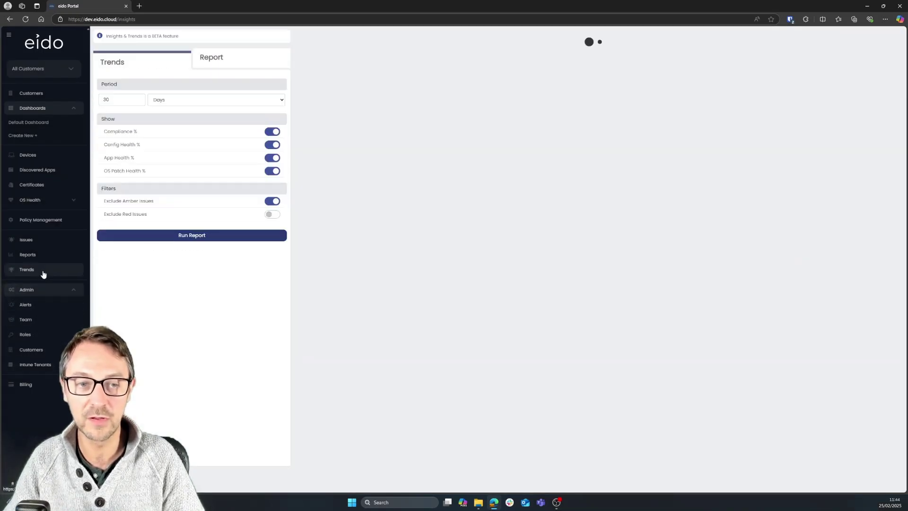
click(190, 98)
click(174, 118)
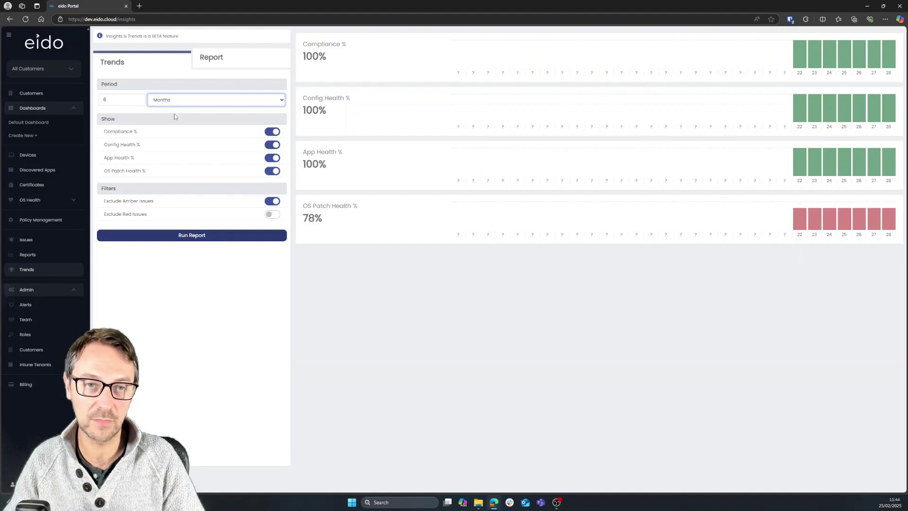
click(151, 235)
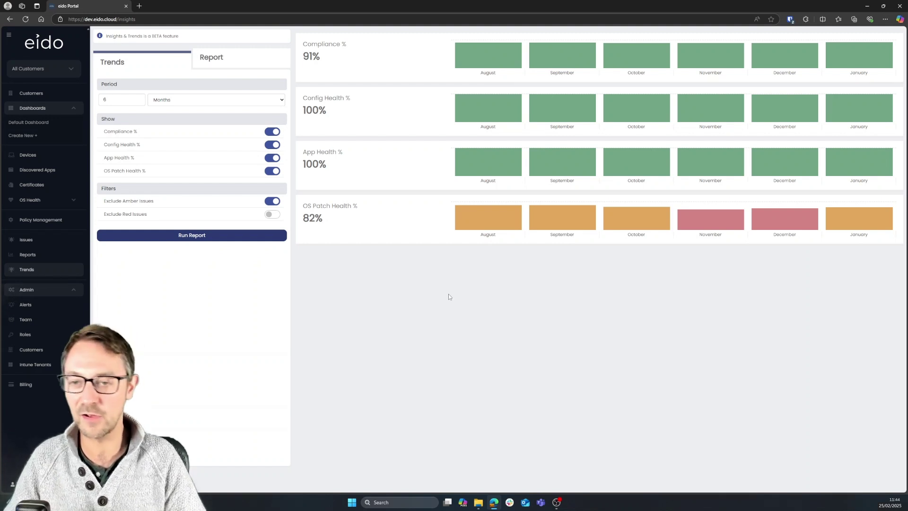
mouse_move(497, 226)
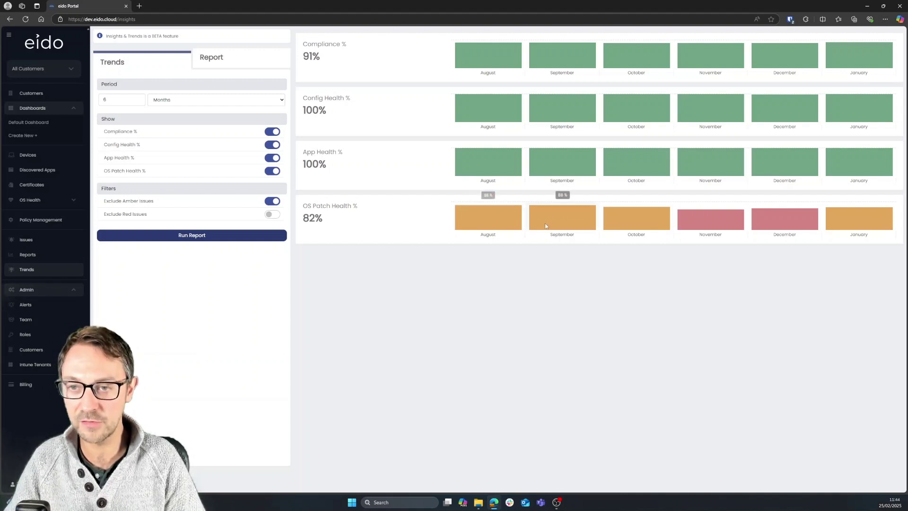
mouse_move(779, 223)
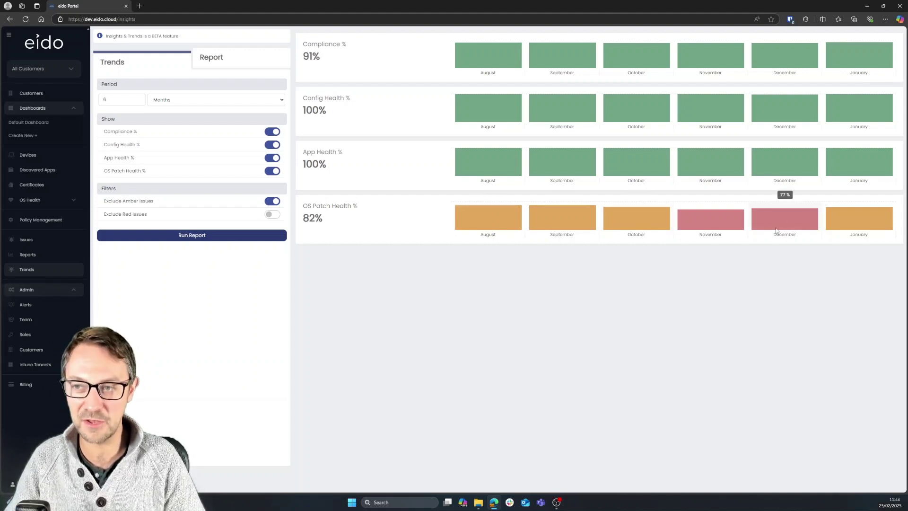
mouse_move(836, 226)
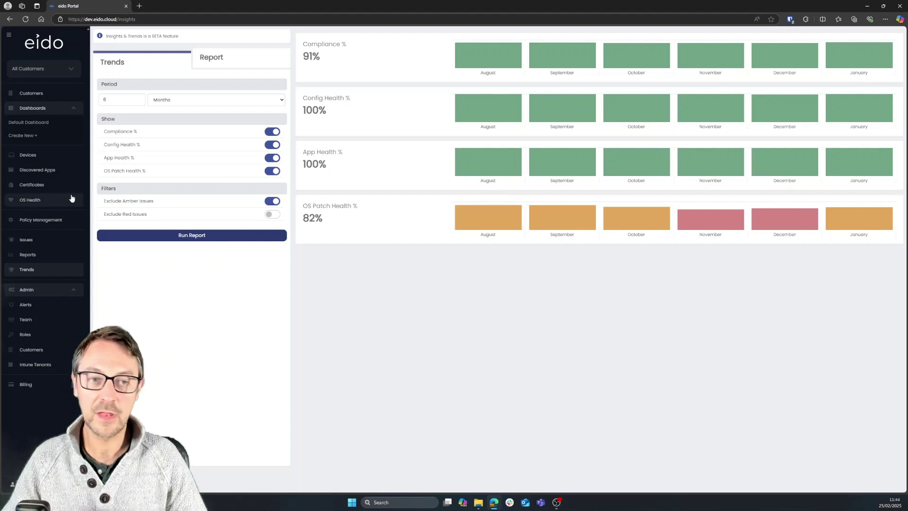
Mark Edu Learning's discovered app Microsoft.WindowsSoundRecorder as metered with 100 licenses, save it, and close the app details.
click(55, 172)
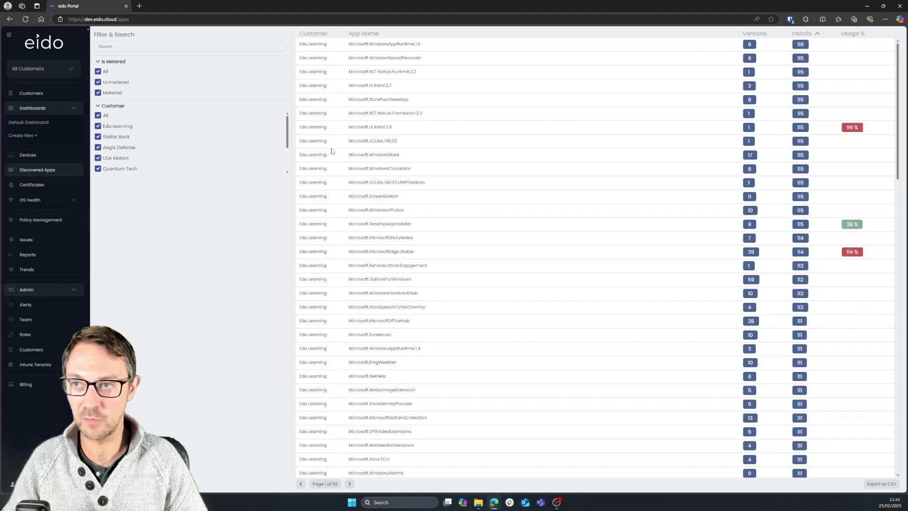
click(415, 63)
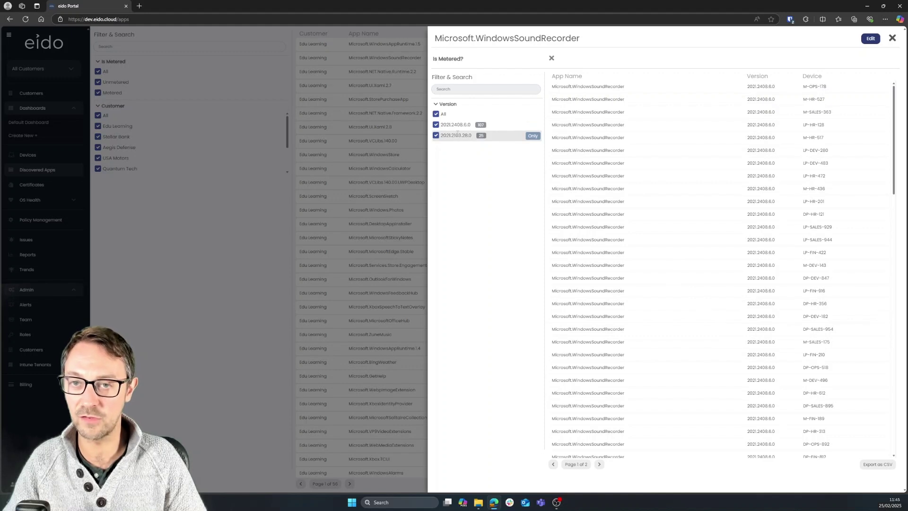
click(870, 38)
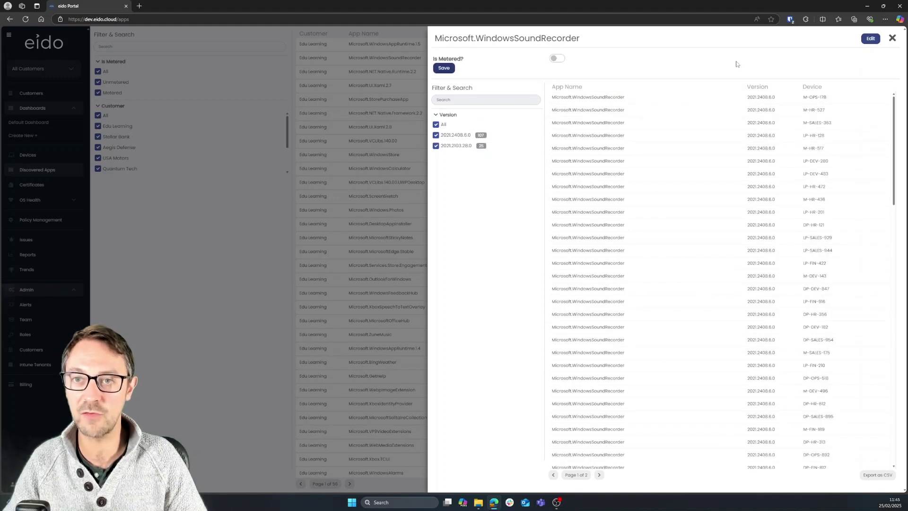
click(552, 59)
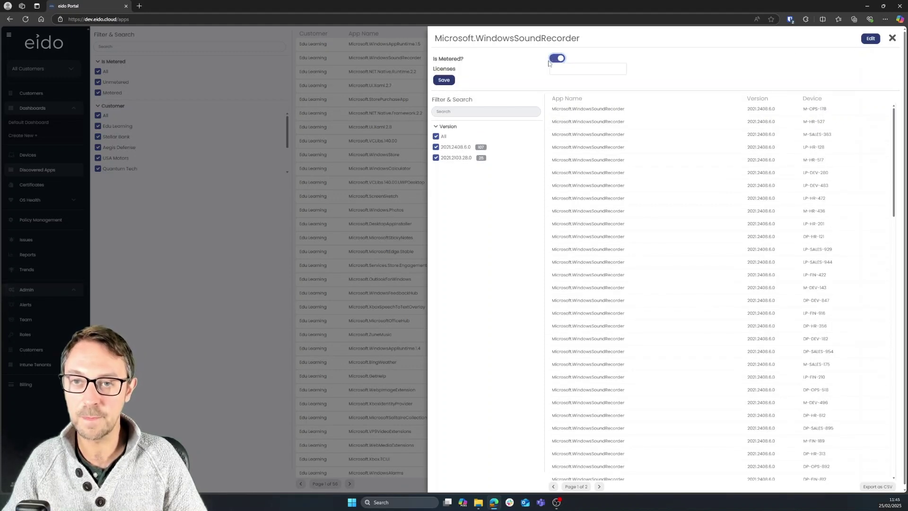
click(572, 72)
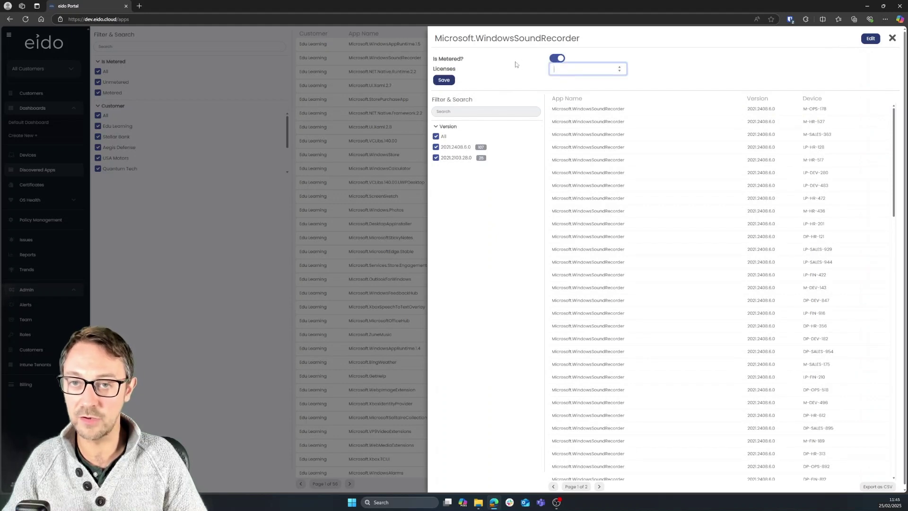
text(100)
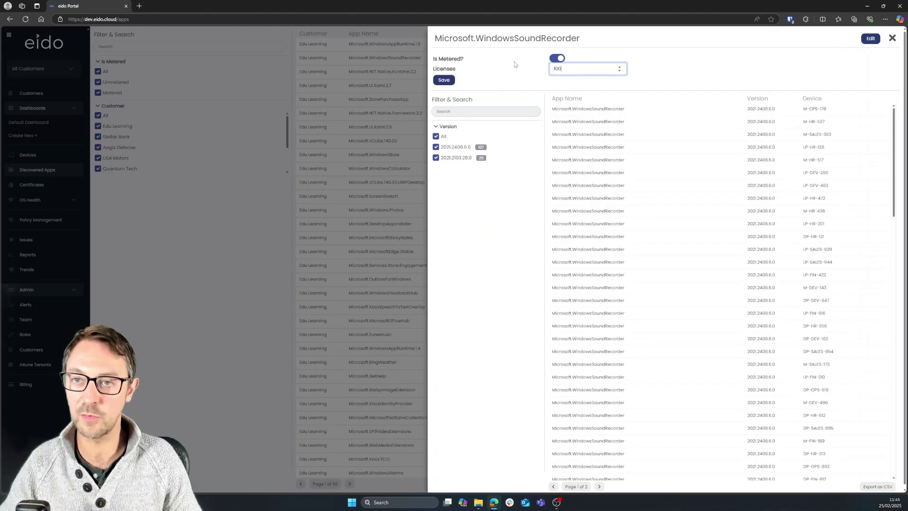
click(450, 80)
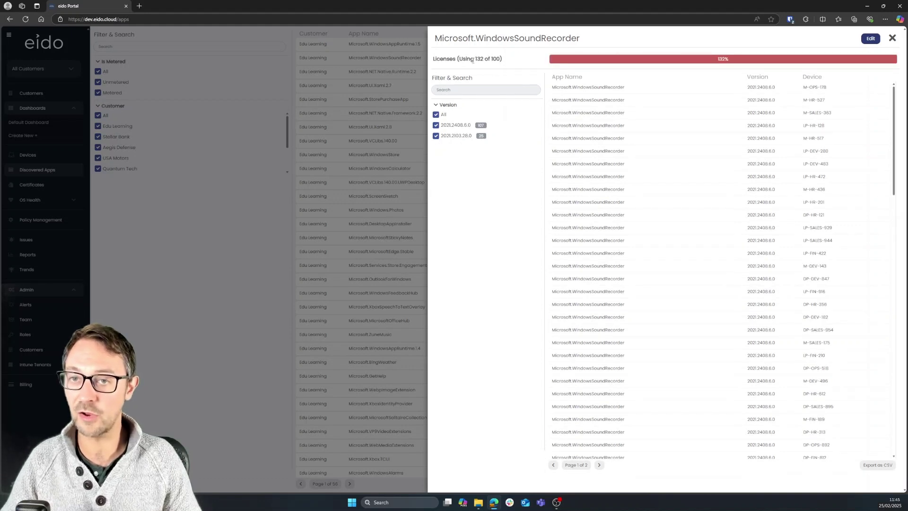
mouse_move(646, 61)
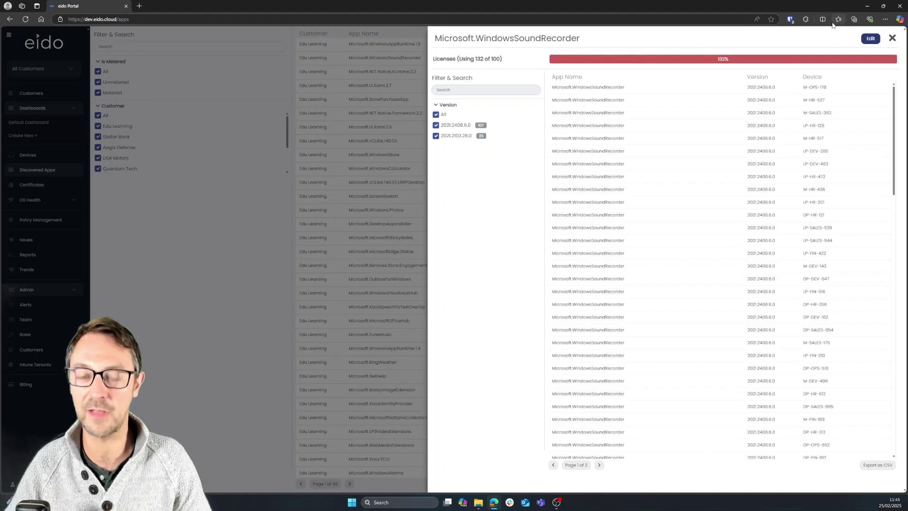
click(892, 38)
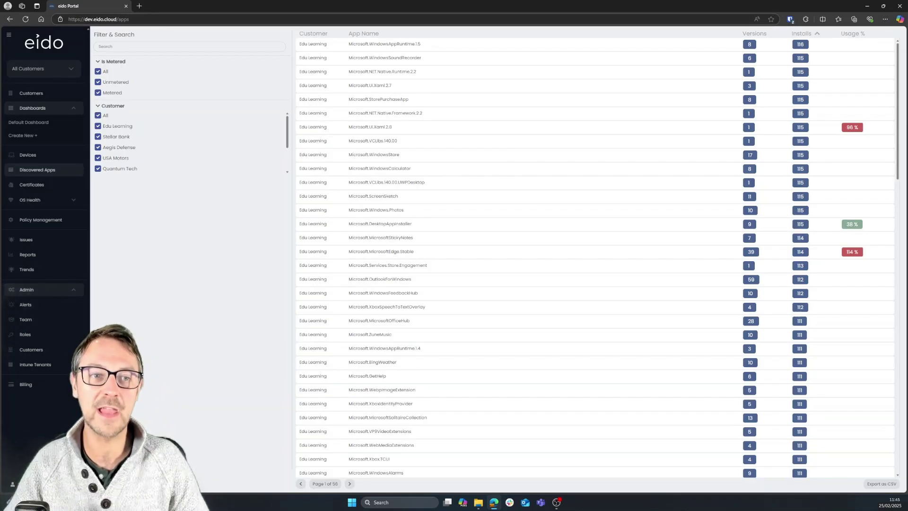
Review the customers' Apple certificate expiry list and open the discovered policies in Policy Management.
click(40, 187)
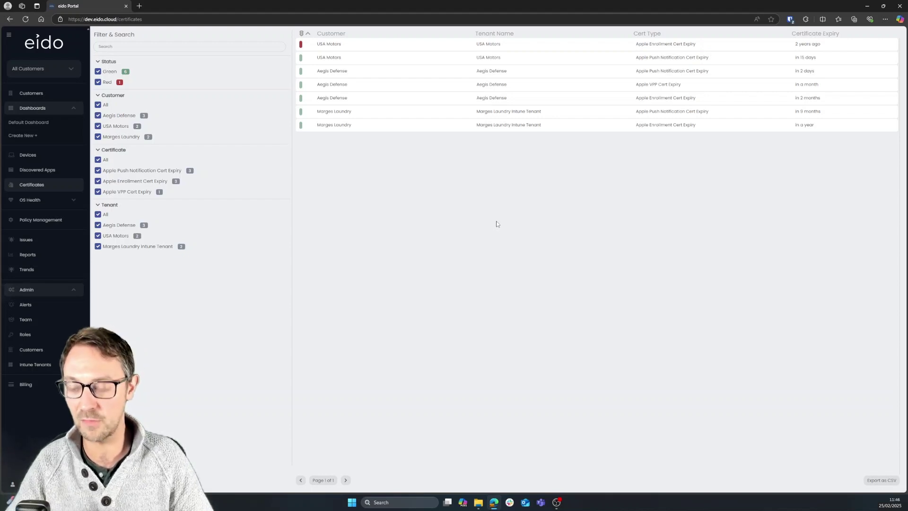
click(59, 224)
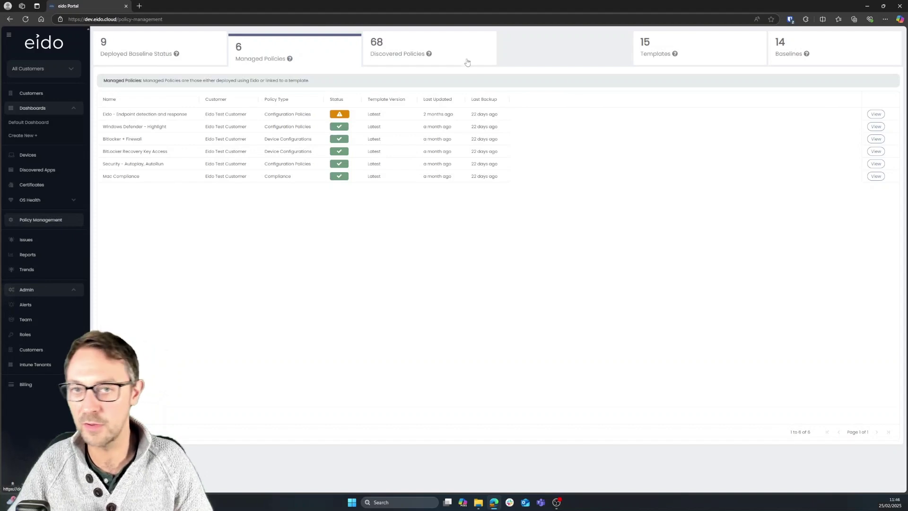
click(437, 53)
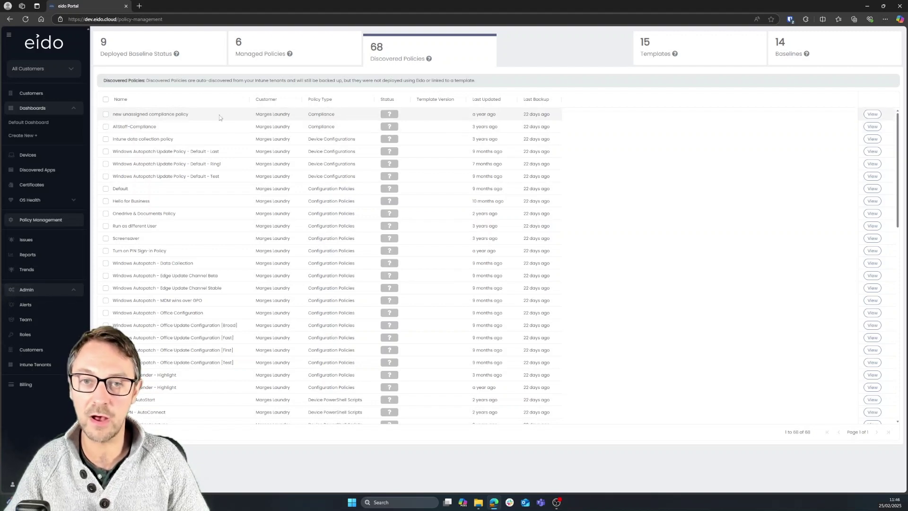
Inspect the details and backup version history of Marges Laundry's discovered policy AllStaff-Compliance, and close it without restoring anything.
click(106, 127)
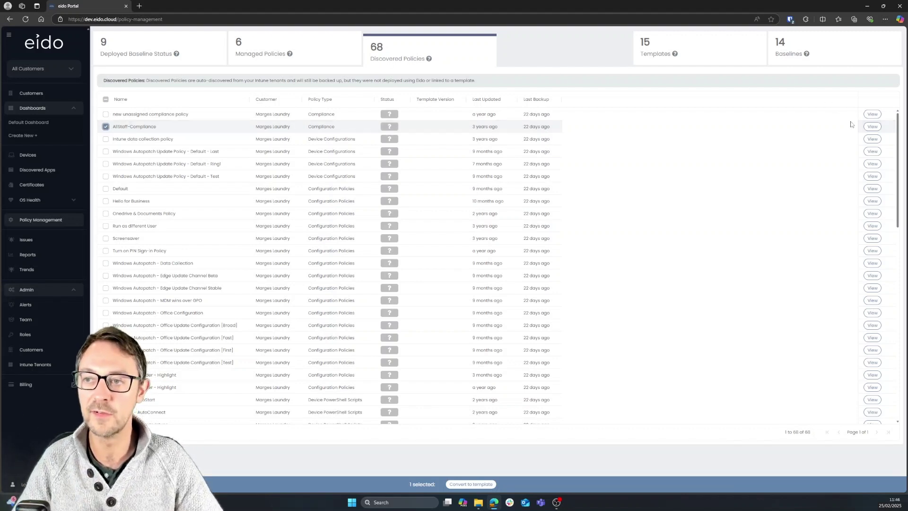
click(869, 126)
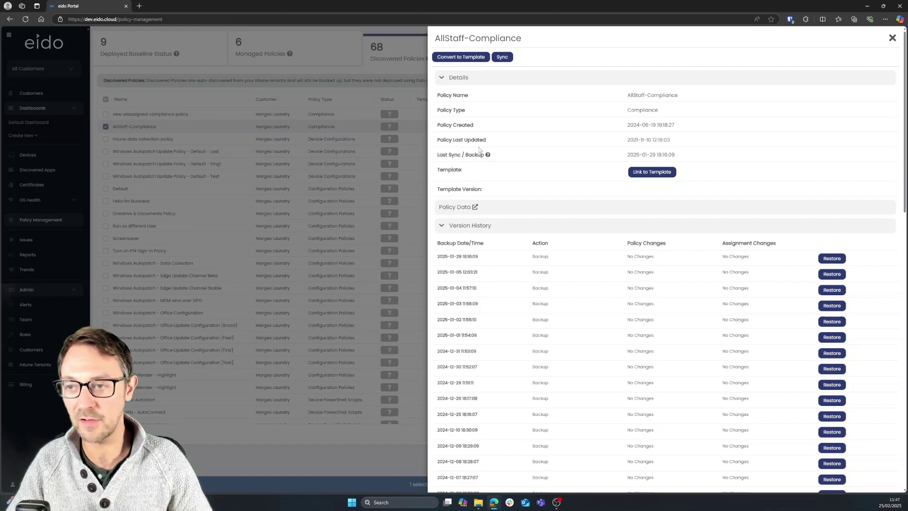
scroll(661, 280, down, 4)
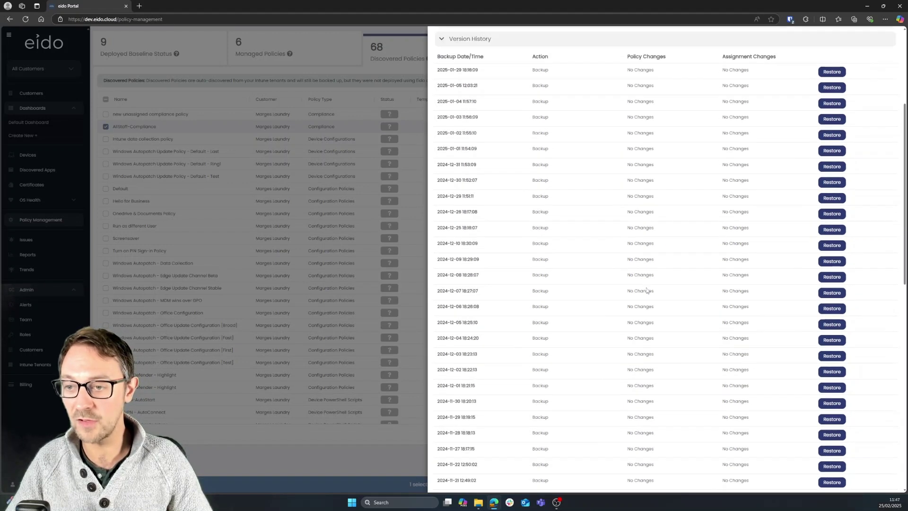
scroll(646, 290, up, 4)
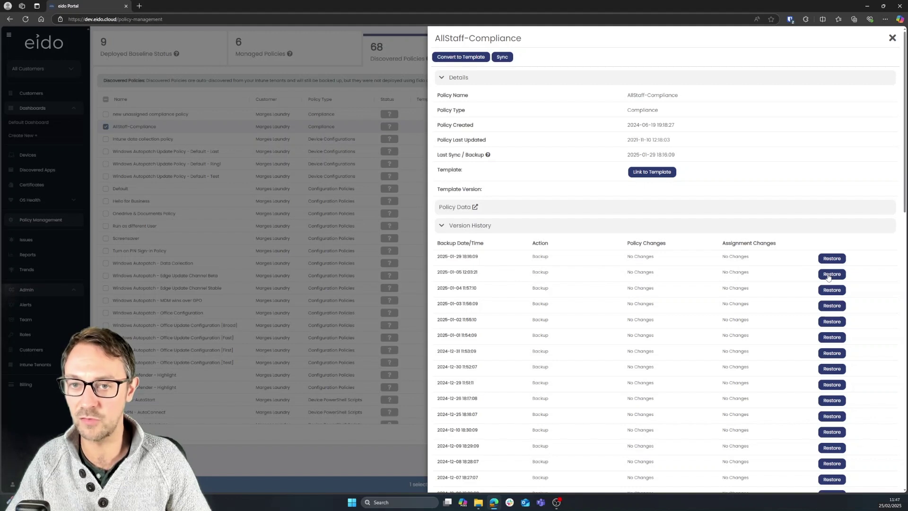
key(Escape)
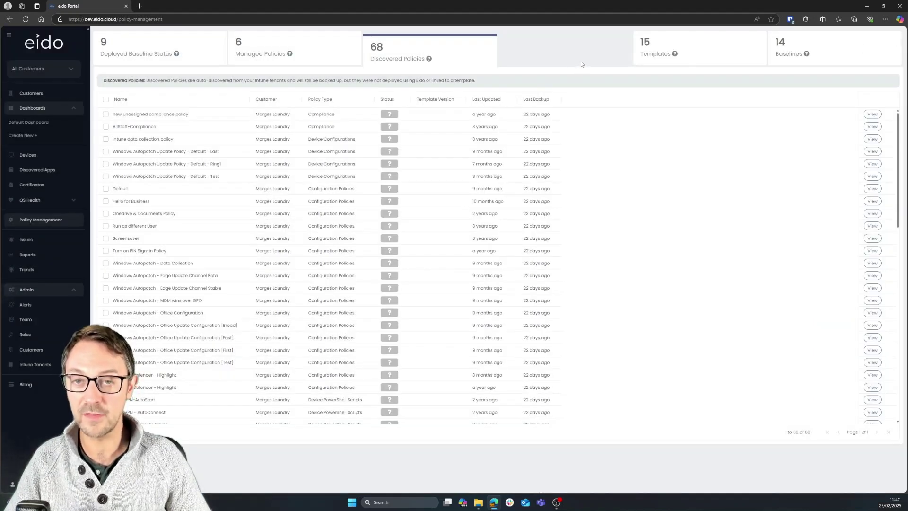
Select the discovered policies AllStaff-Compliance, Default and Turn on PIN Sign-in Policy as candidates for template conversion.
click(104, 128)
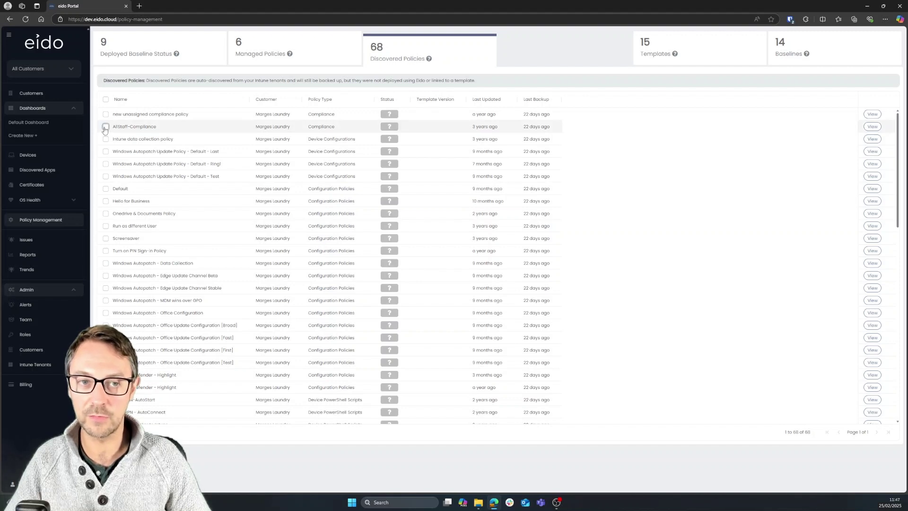
click(106, 189)
click(106, 251)
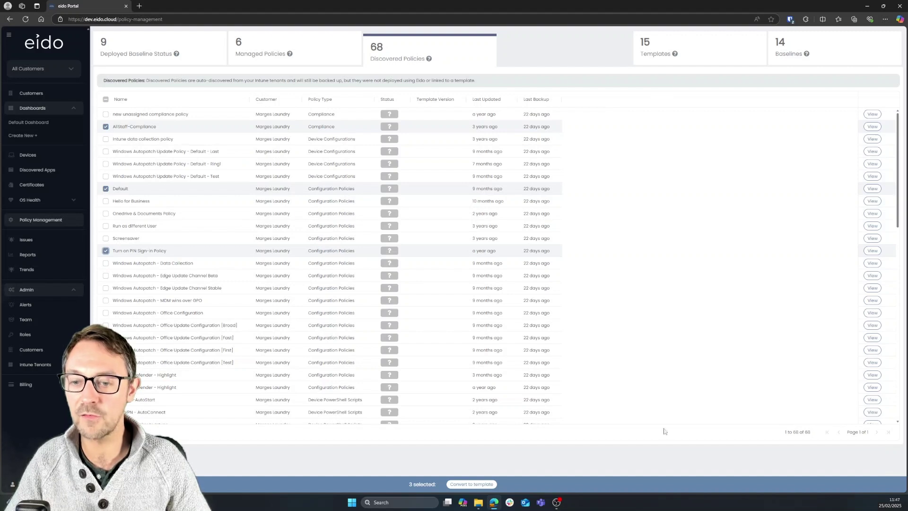
Inspect the deployments of version 2 of the policy template Windows Defender - Highlight, and close it without saving.
click(724, 47)
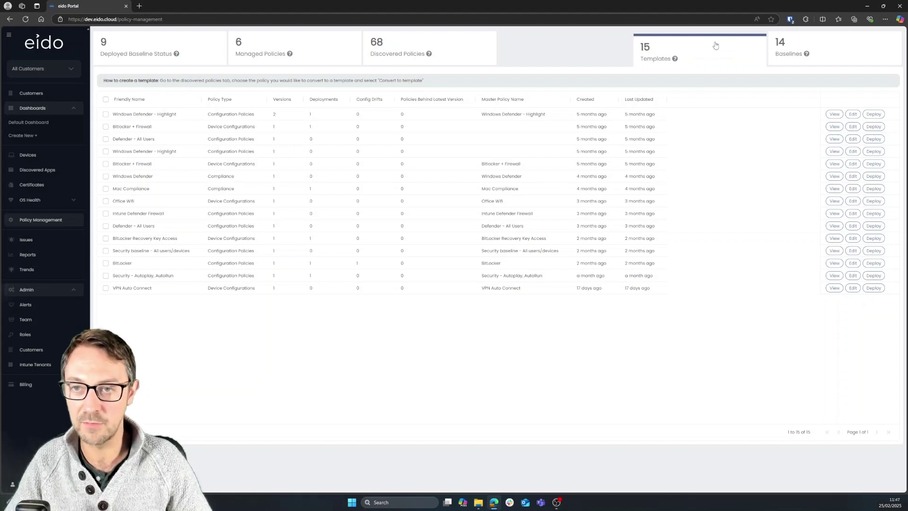
click(833, 114)
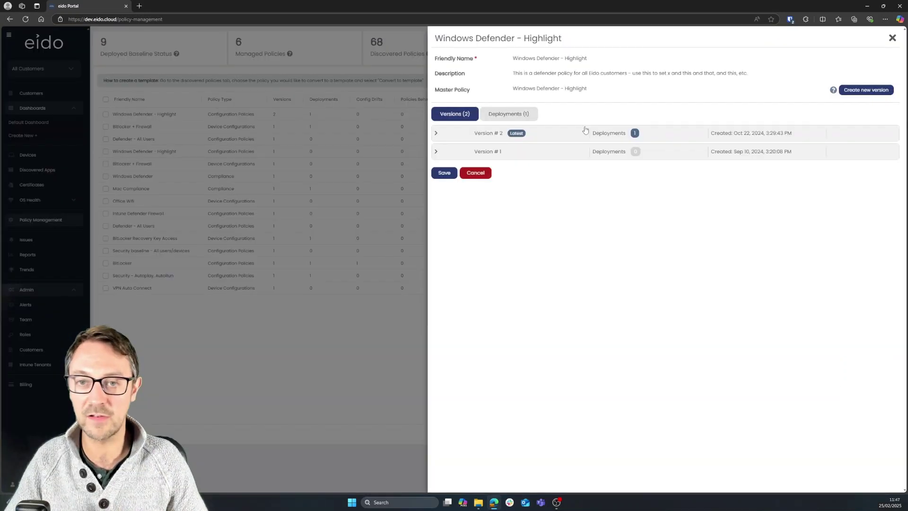
click(539, 132)
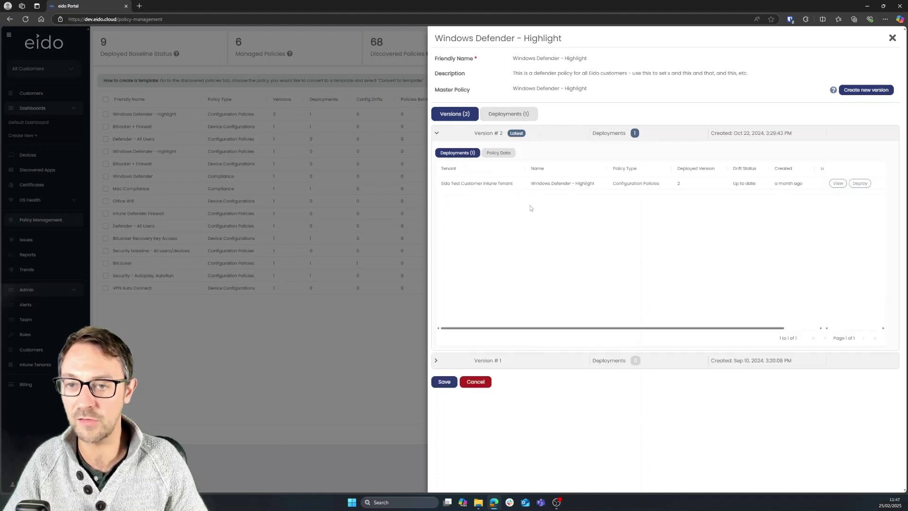
click(471, 383)
Review the templates included in the baseline named Standard customer baseline, and close its details.
click(795, 52)
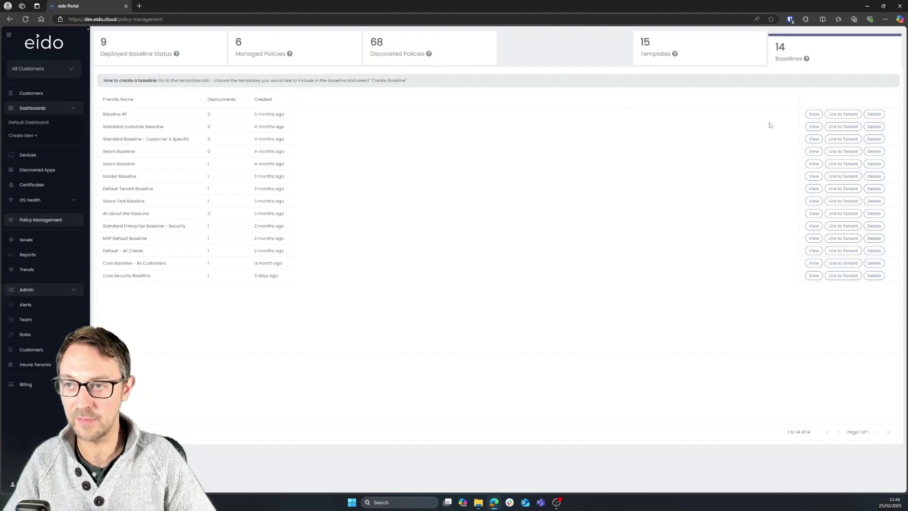
click(808, 126)
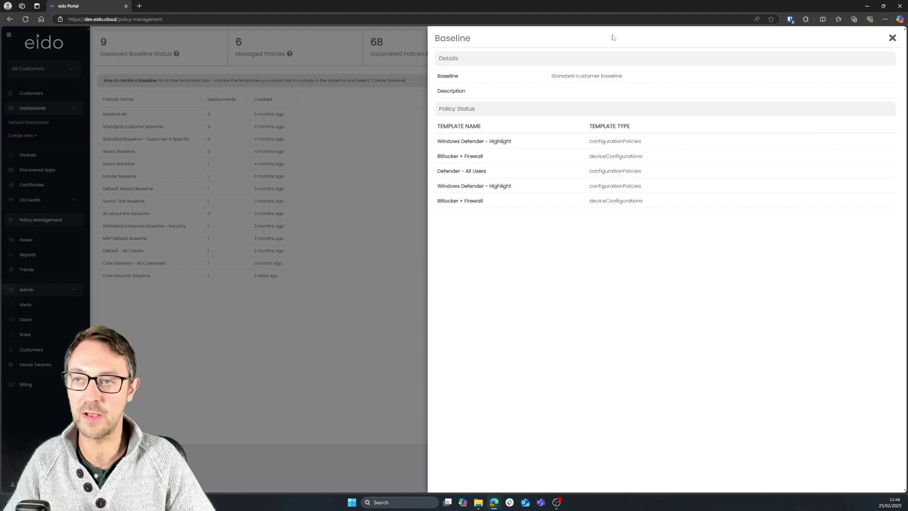
click(891, 39)
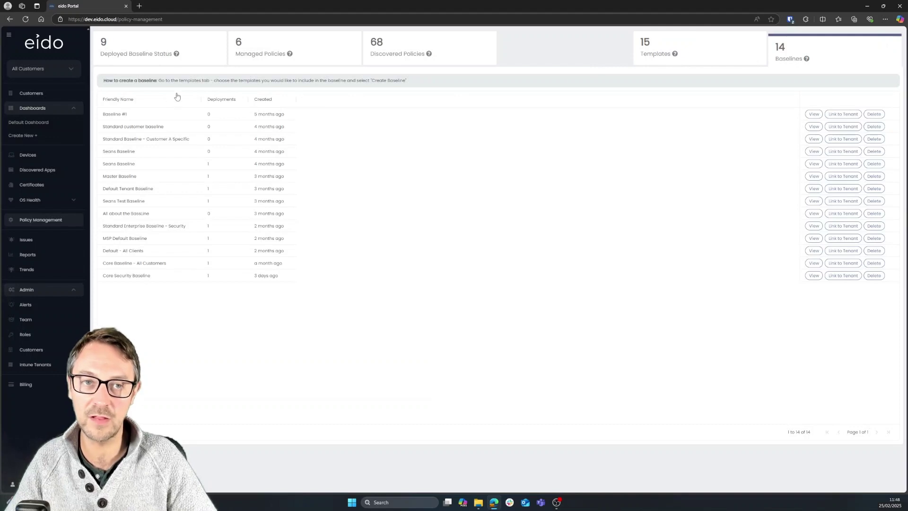
Review the Barts Beers Intune Tenant's deployed baseline status and the Bitlocker + Firewall option for linking an existing policy, and close without linking.
click(141, 59)
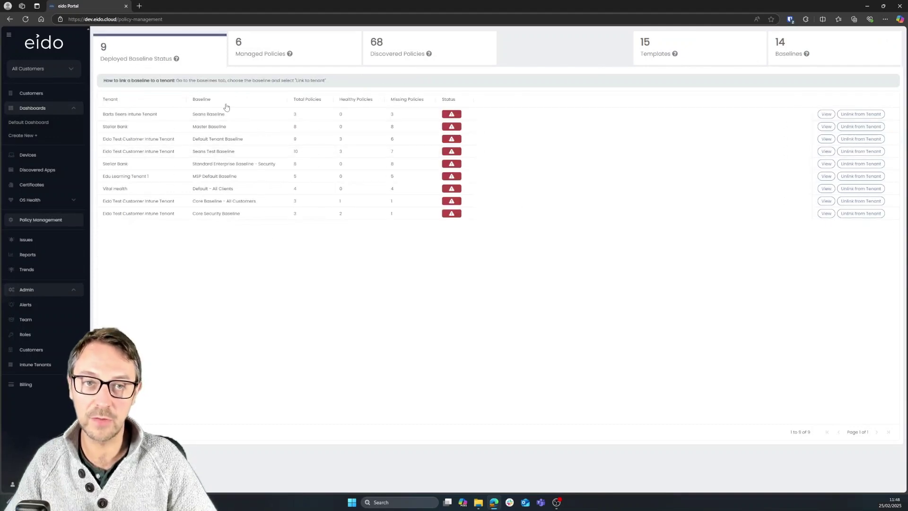
click(826, 115)
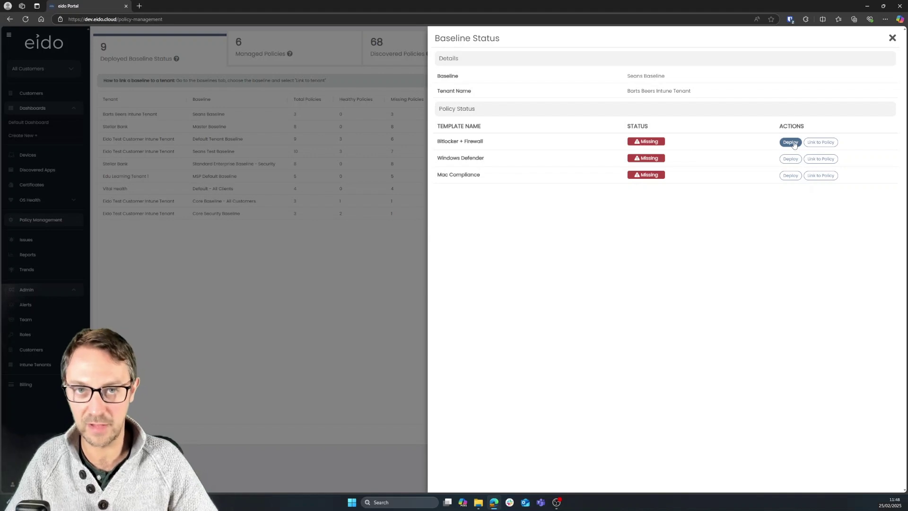
click(817, 143)
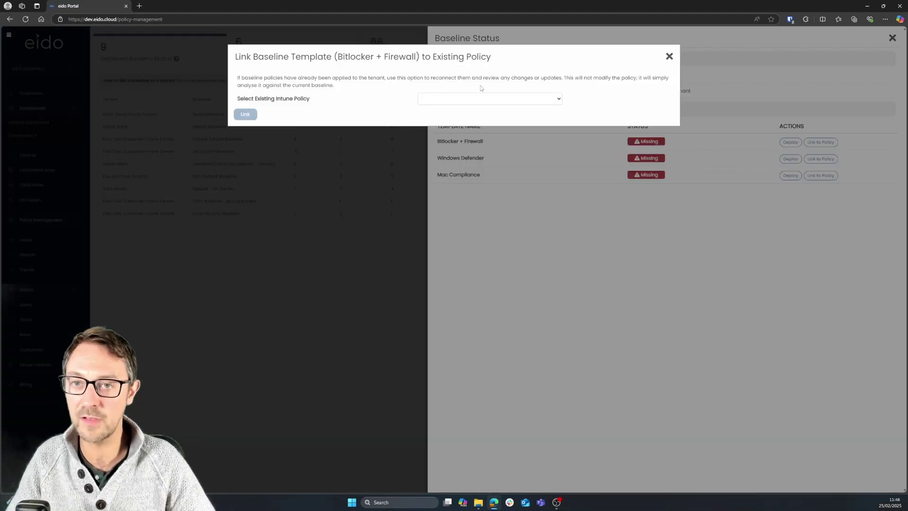
click(477, 100)
click(672, 58)
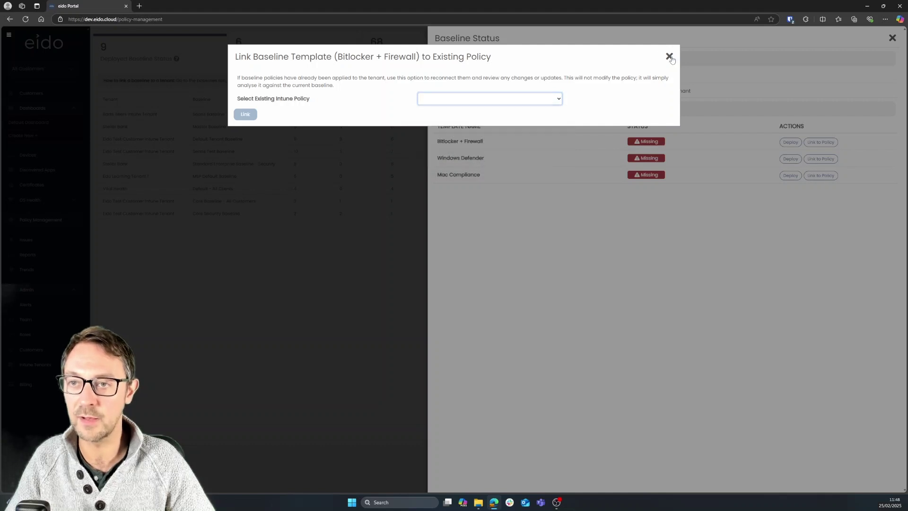
click(669, 57)
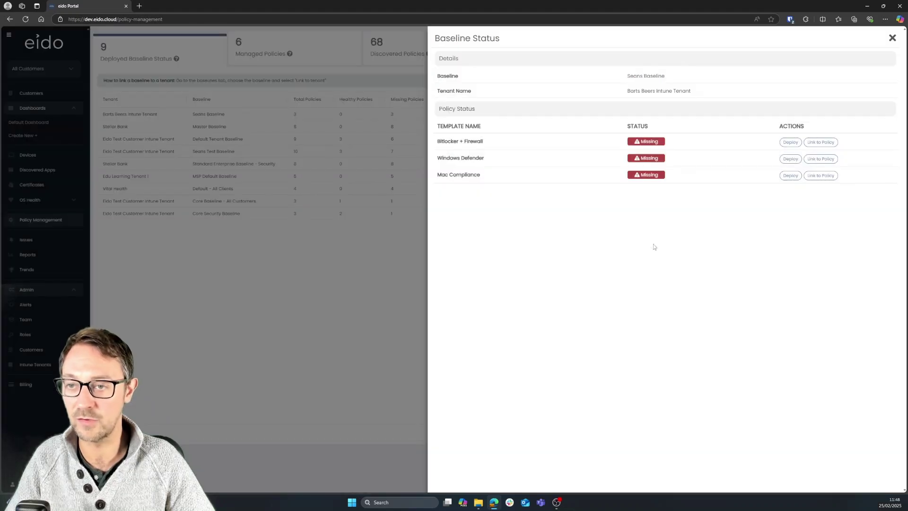
click(891, 38)
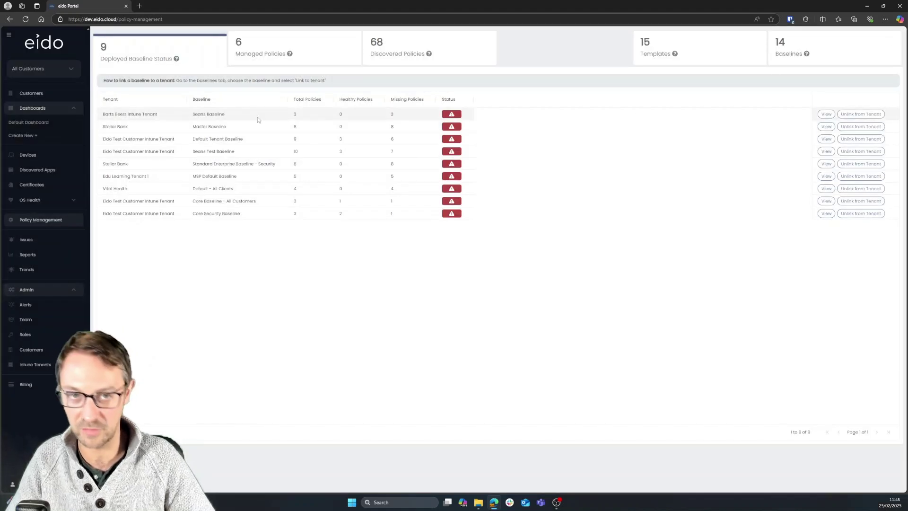
Compare the managed policy Eido - Endpoint detection and response with its BitLocker template, and close the policy details.
click(259, 52)
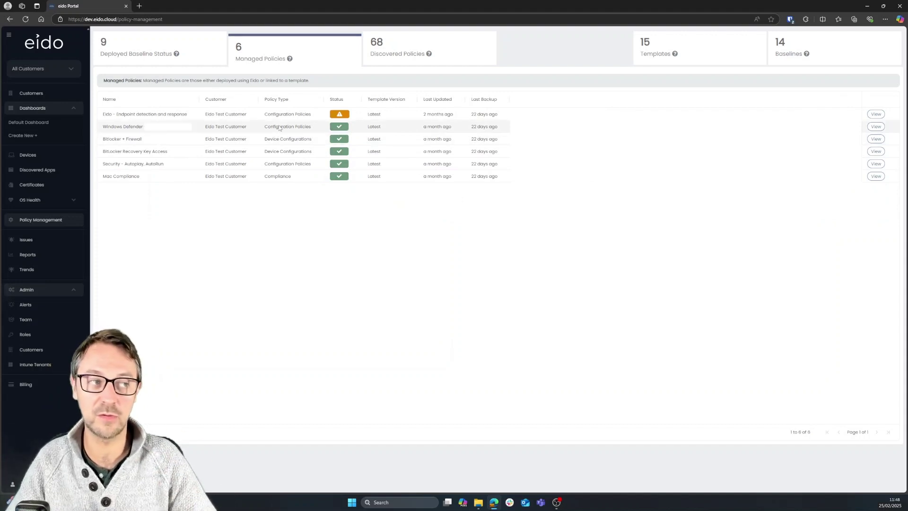
click(876, 114)
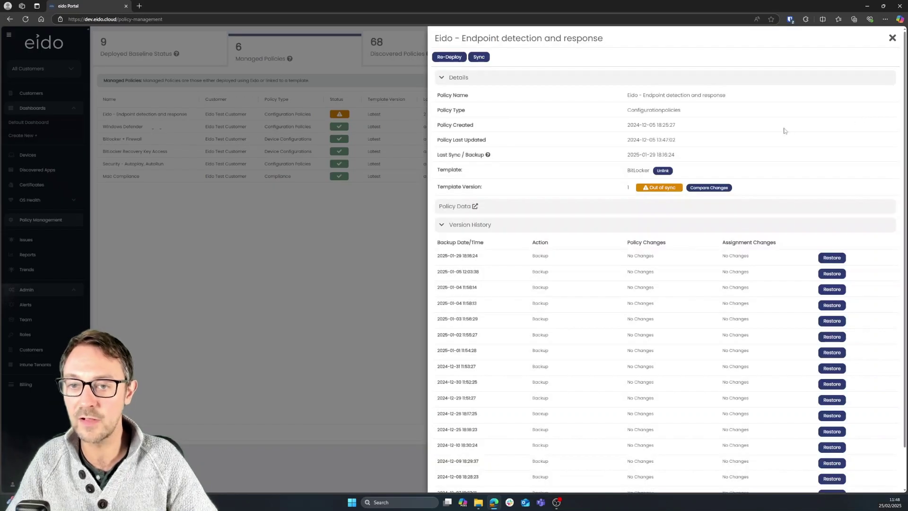
mouse_move(656, 191)
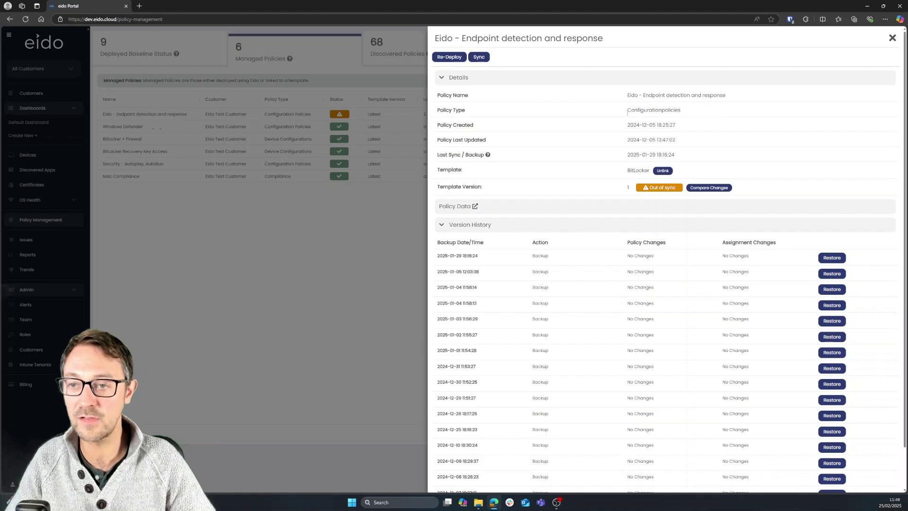
click(709, 187)
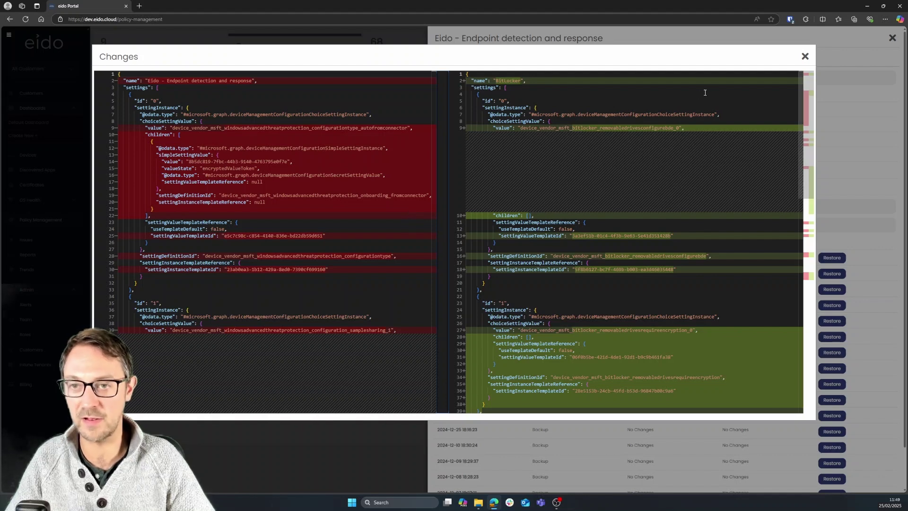
click(805, 57)
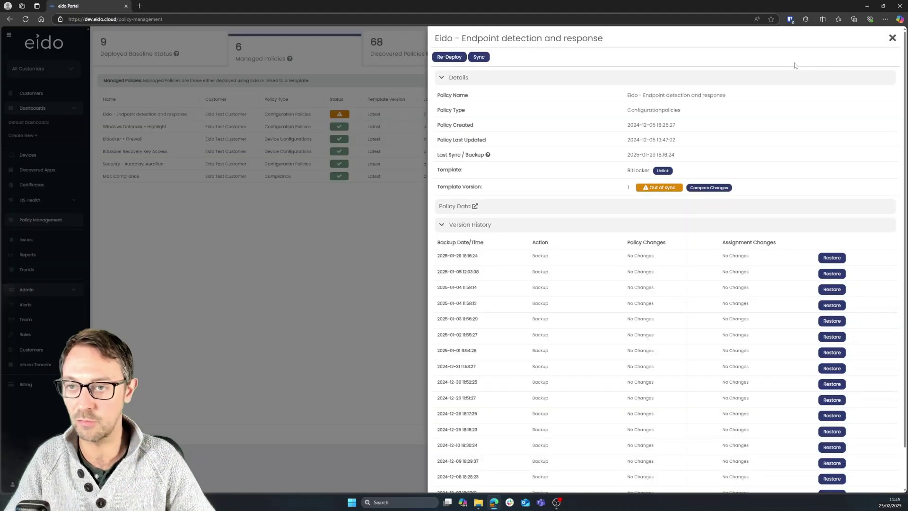
click(891, 39)
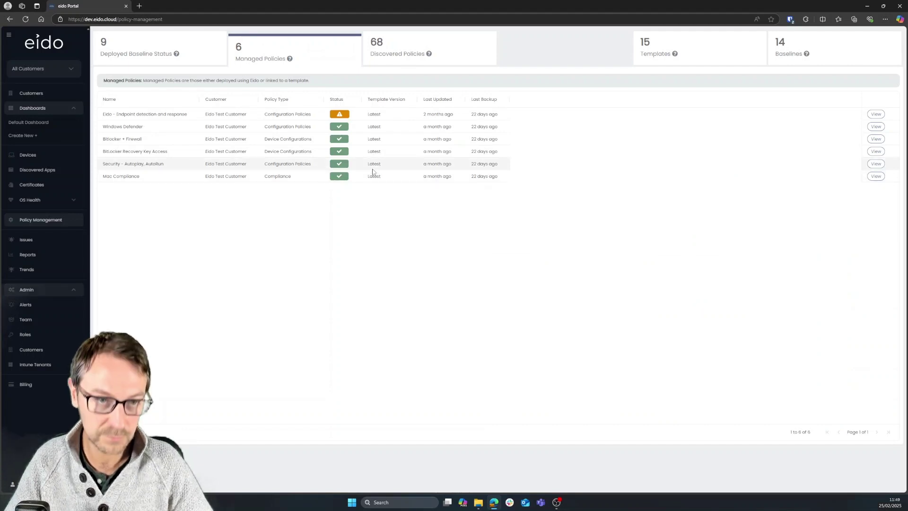
Look over the built-in reports and the open issues, and view the details of Aegis Defense device LP-HR-138 from its issue.
click(41, 256)
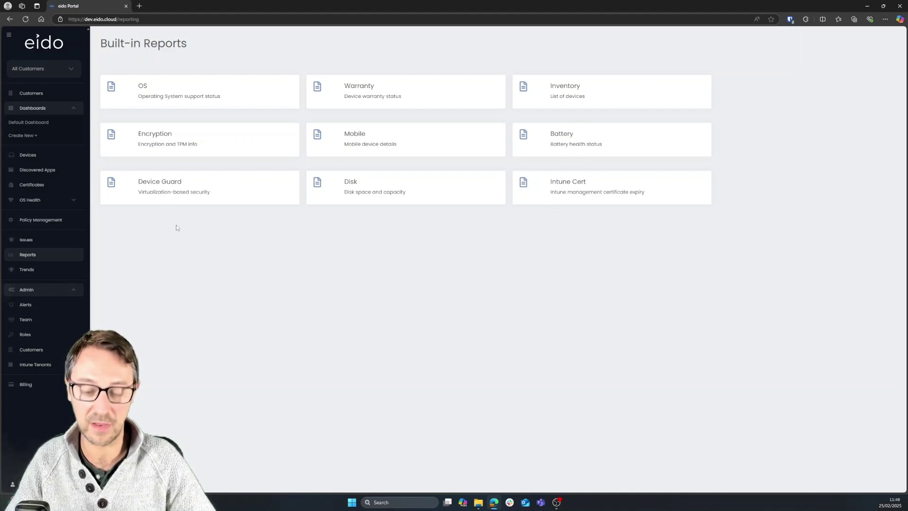
click(40, 242)
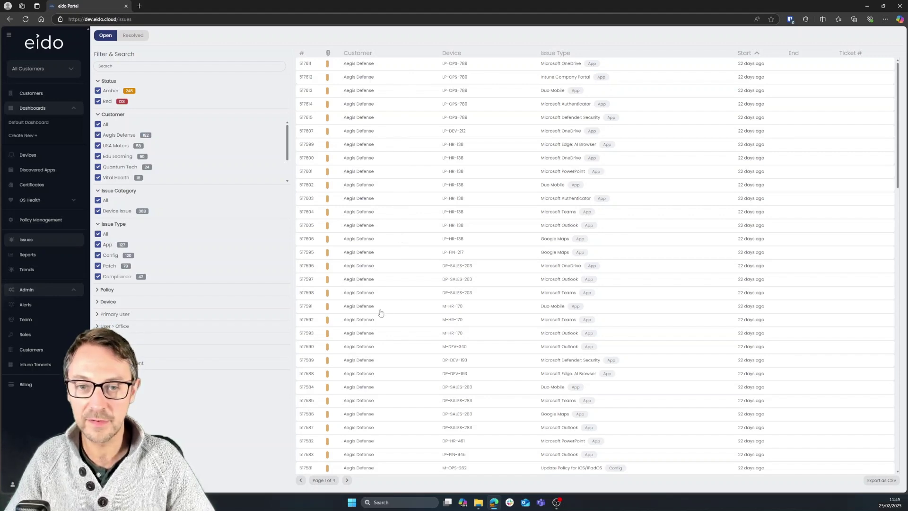
click(375, 187)
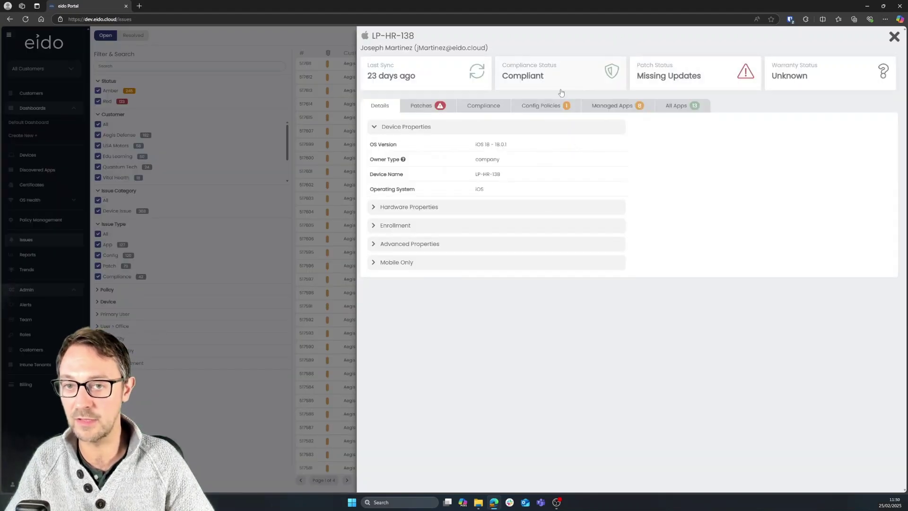
click(894, 37)
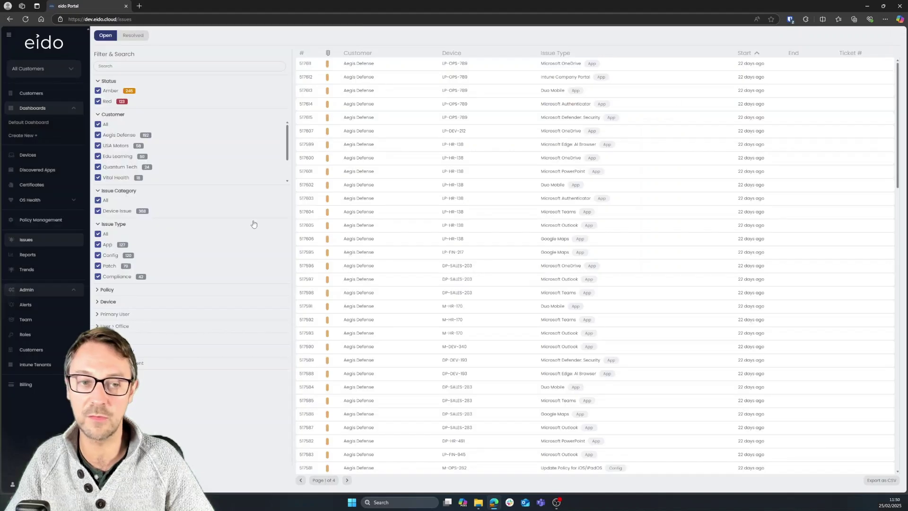
Start a new alert and set its destination to Service Now.
click(26, 305)
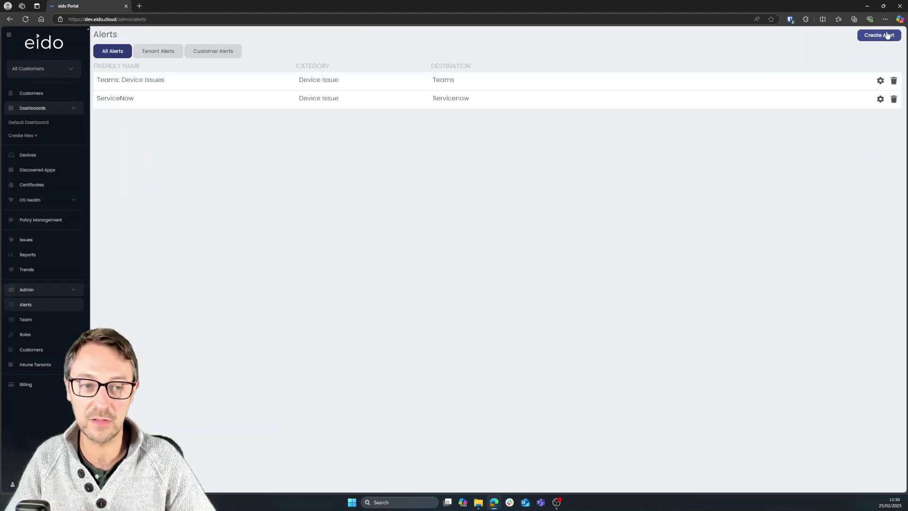
click(888, 35)
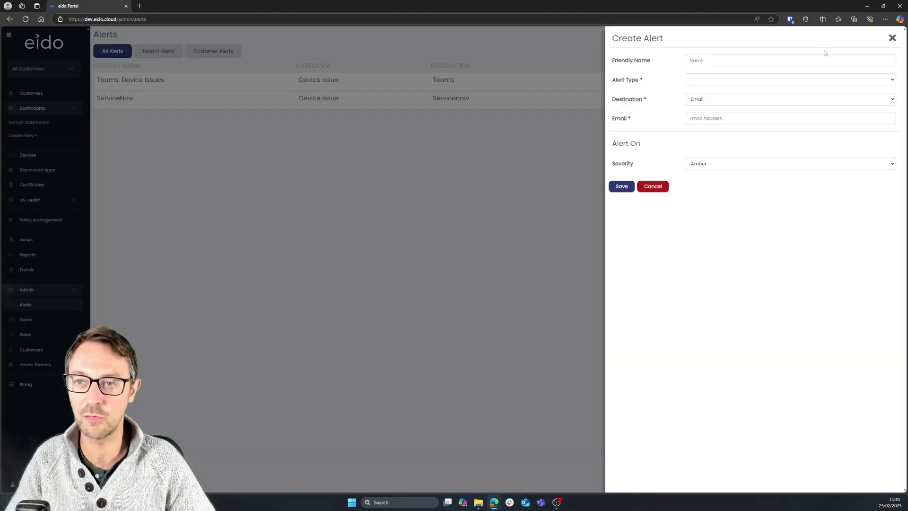
click(728, 98)
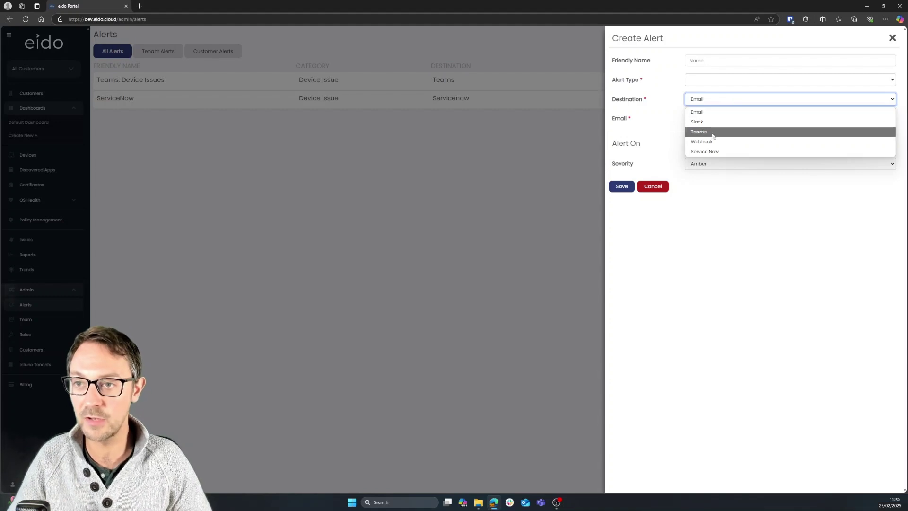
click(703, 152)
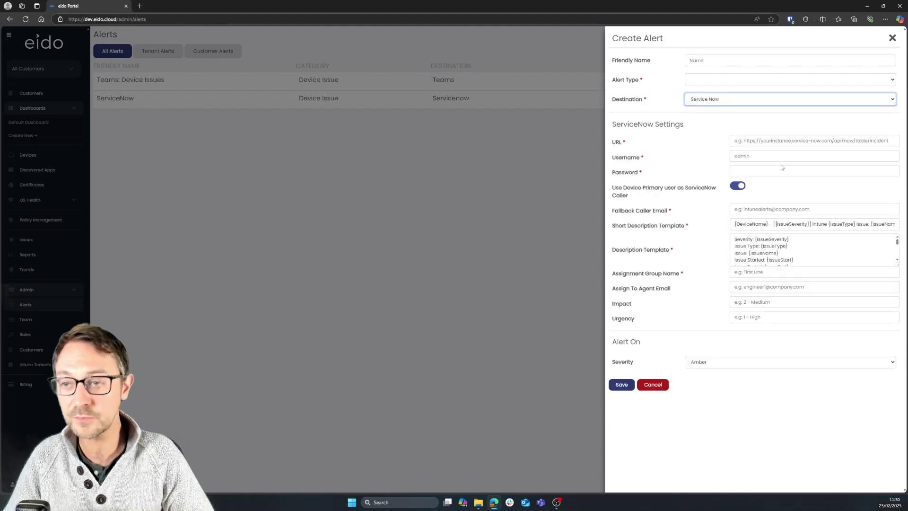